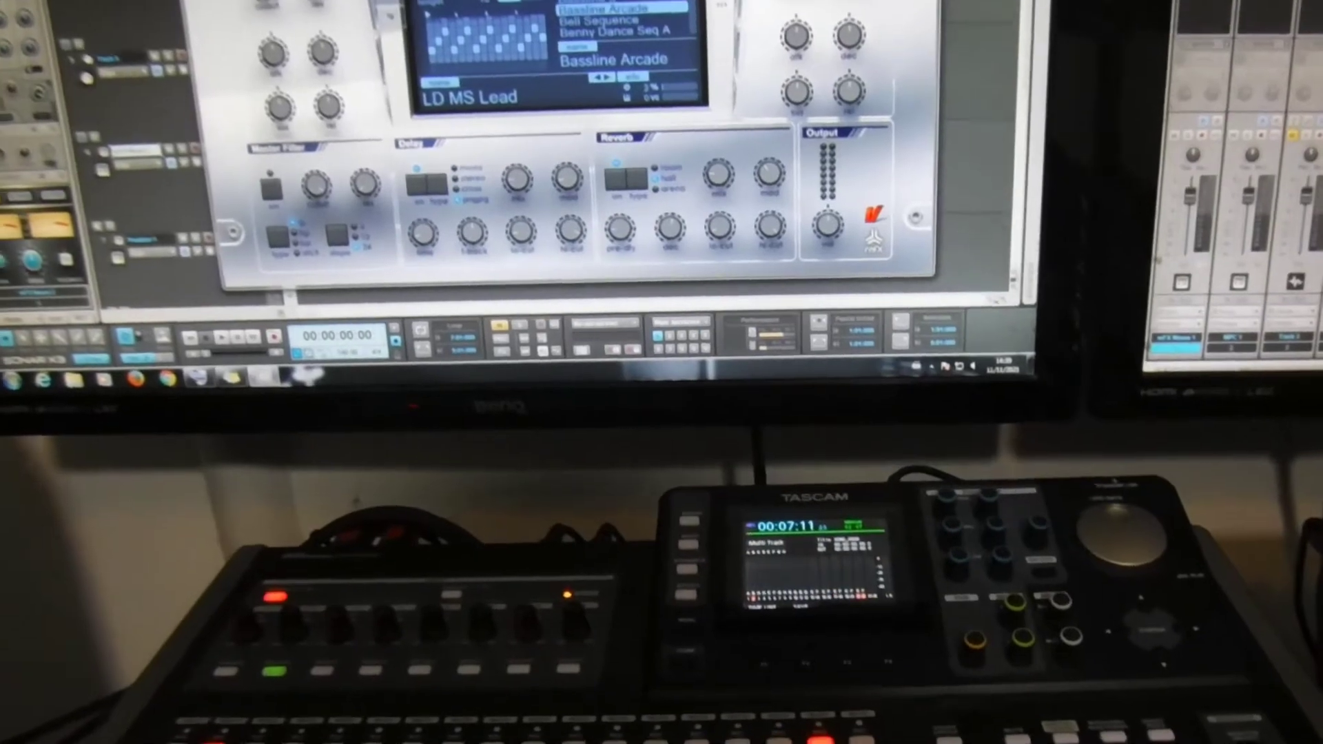
{"action": "key", "text": "super+shift+Right"}
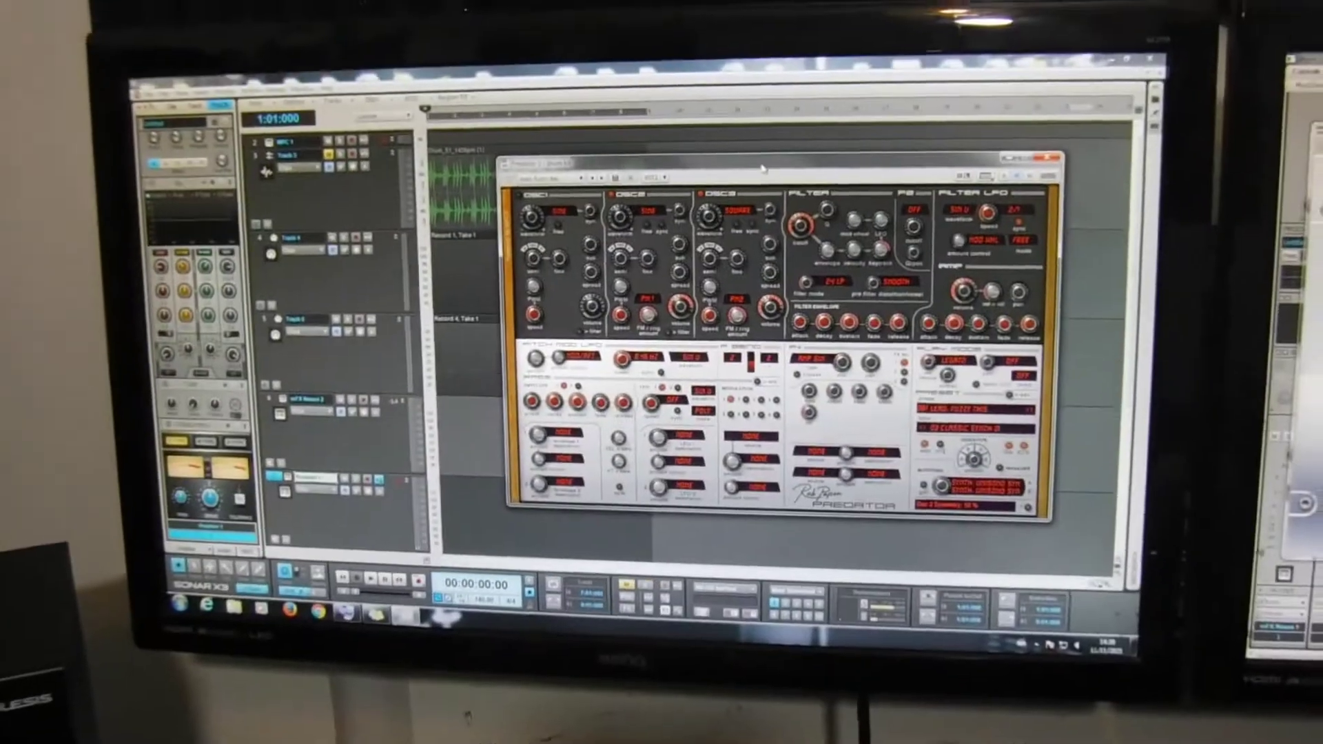